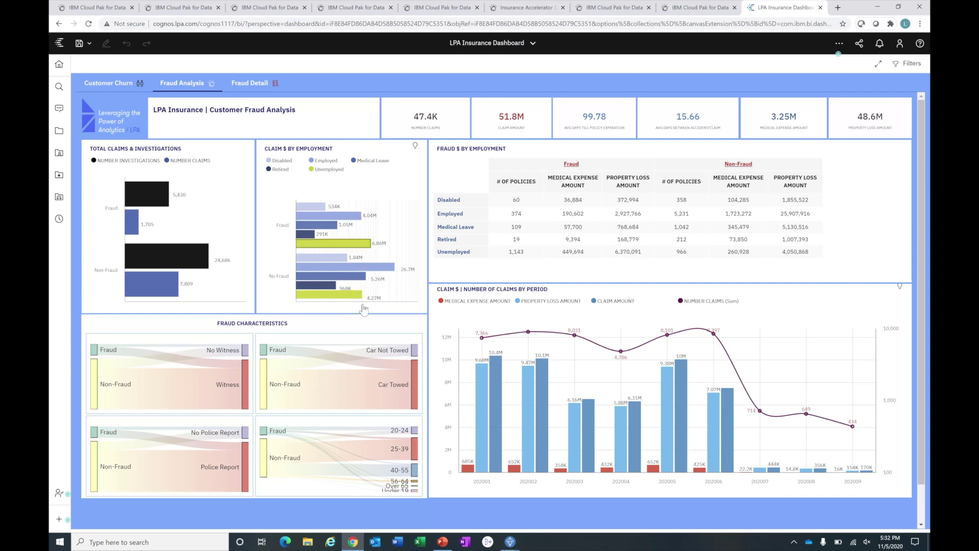
# Show the Fraud Detail tab with fraud cases by coverage, the fraud-case map and the claims table.
pyautogui.moveTo(364, 308)
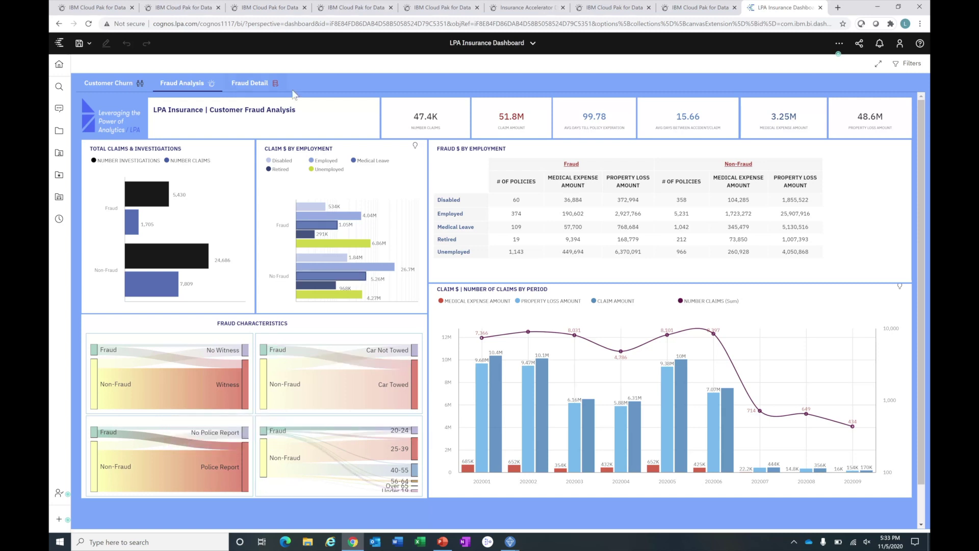
pyautogui.click(250, 83)
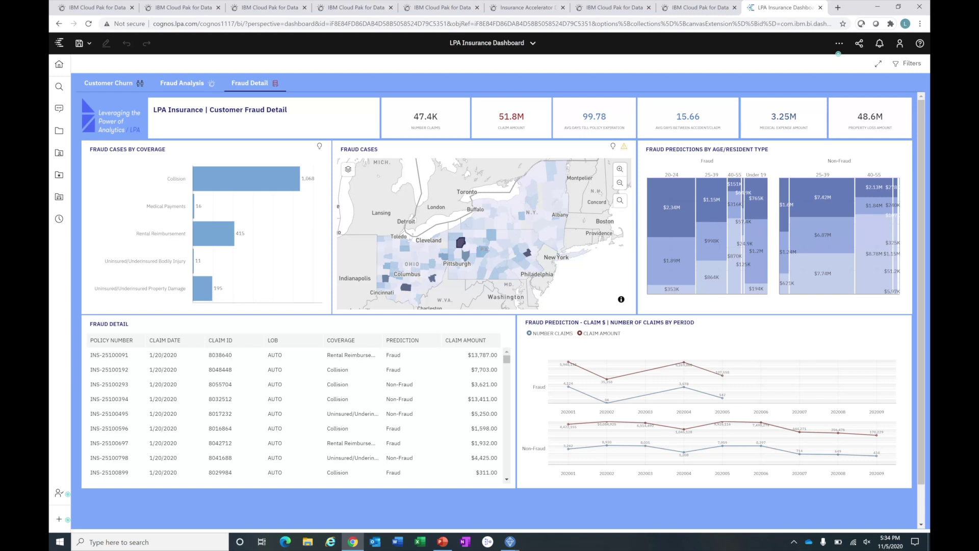
pyautogui.moveTo(460, 243)
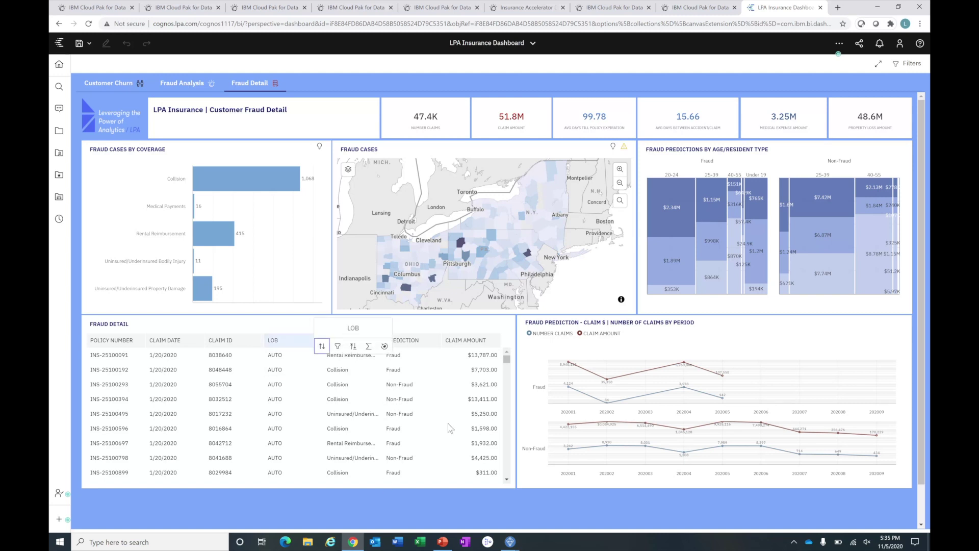
# Drill through to the LPA Insurance Fraud Detail report and scroll right across its columns.
pyautogui.click(467, 432)
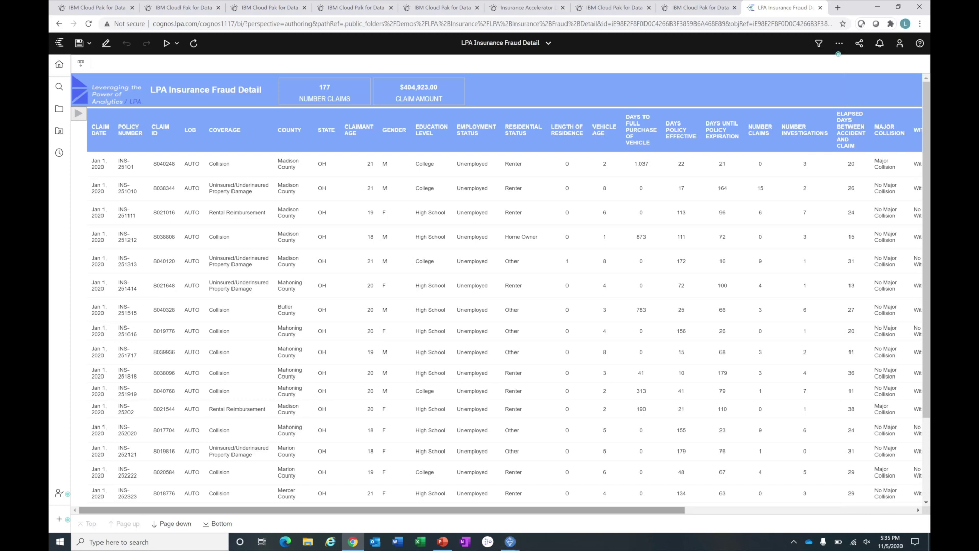
pyautogui.hscroll(5, 496, 294)
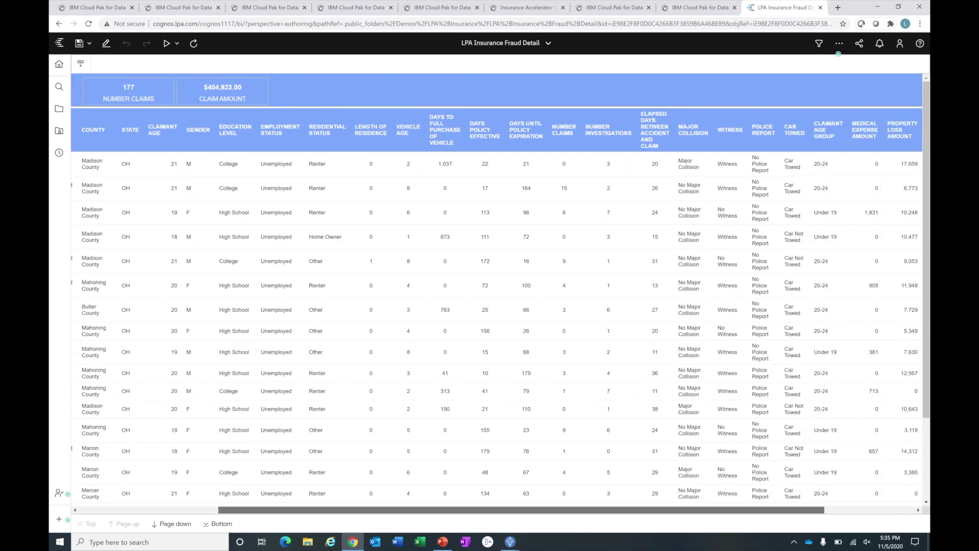
pyautogui.hscroll(3, 496, 294)
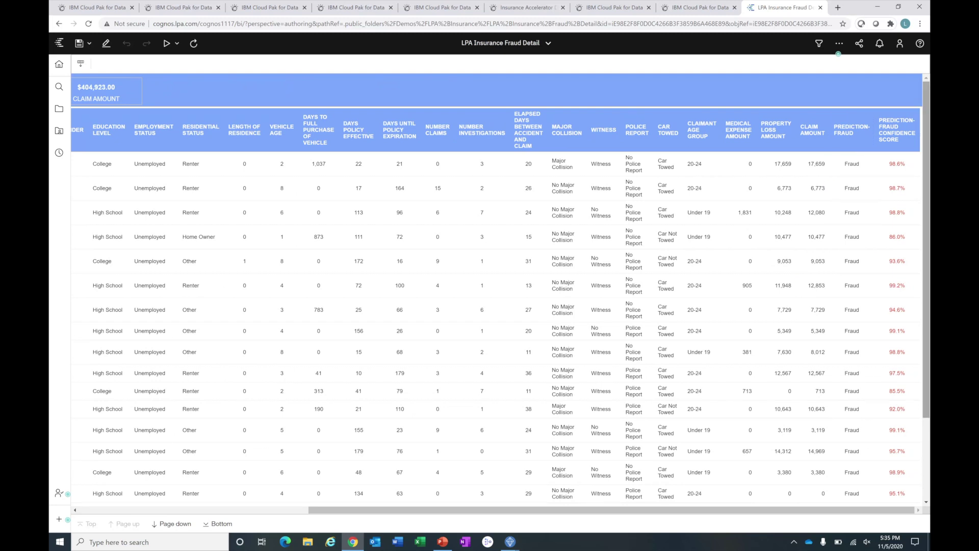
# Browse the confidence scores, fraud prediction and Vehicle Age cells, then bring up the report filters.
pyautogui.press('Down')
pyautogui.press('Down')
pyautogui.press('Down')
pyautogui.press('Down')
pyautogui.press('Down')
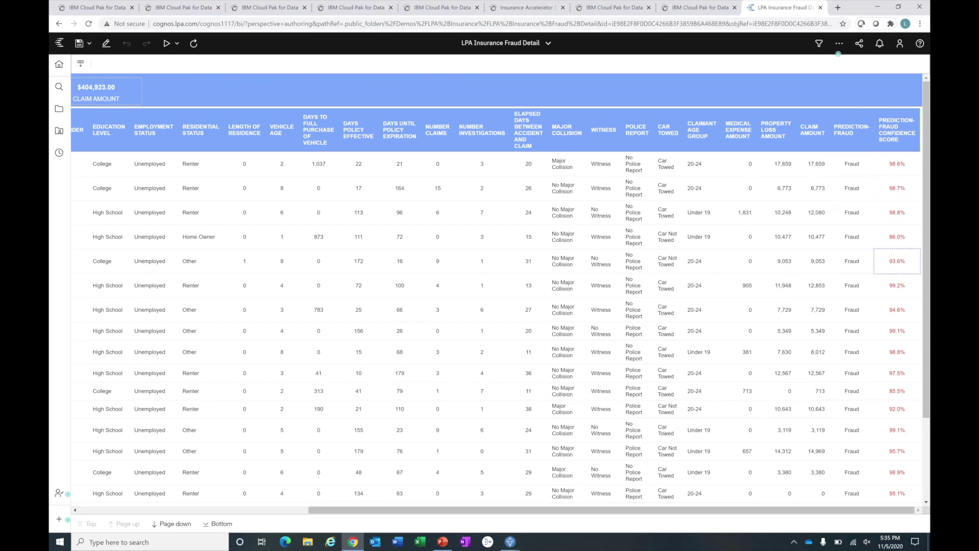
pyautogui.press('Down')
pyautogui.press('Down')
pyautogui.press('Down')
pyautogui.press('Down')
pyautogui.press('Down')
pyautogui.press('Down')
pyautogui.press('Down')
pyautogui.press('Down')
pyautogui.press('Down')
pyautogui.press('Down')
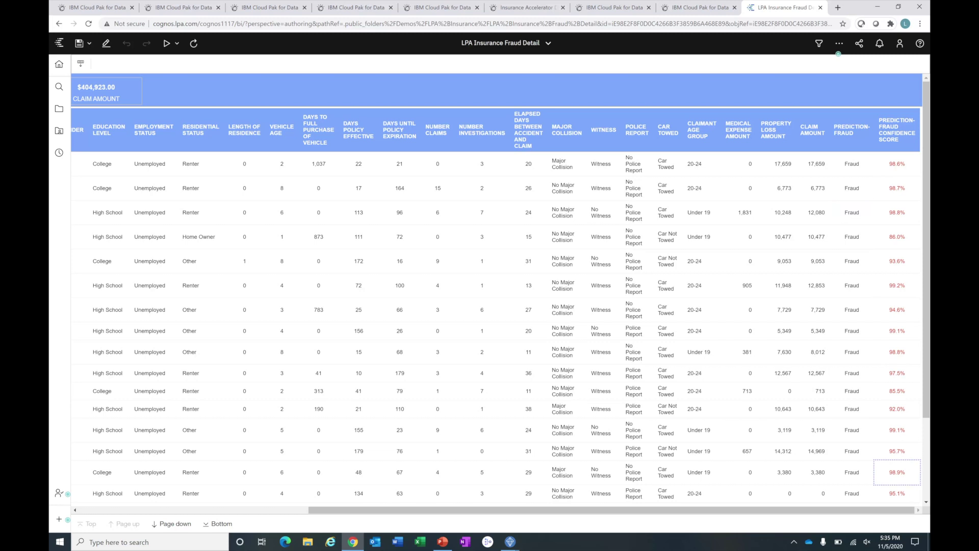
pyautogui.press('Up')
pyautogui.press('Up')
pyautogui.press('Up')
pyautogui.press('Up')
pyautogui.press('Up')
pyautogui.press('Up')
pyautogui.press('Up')
pyautogui.press('Up')
pyautogui.press('Up')
pyautogui.press('Up')
pyautogui.press('Up')
pyautogui.press('Up')
pyautogui.press('Up')
pyautogui.press('Up')
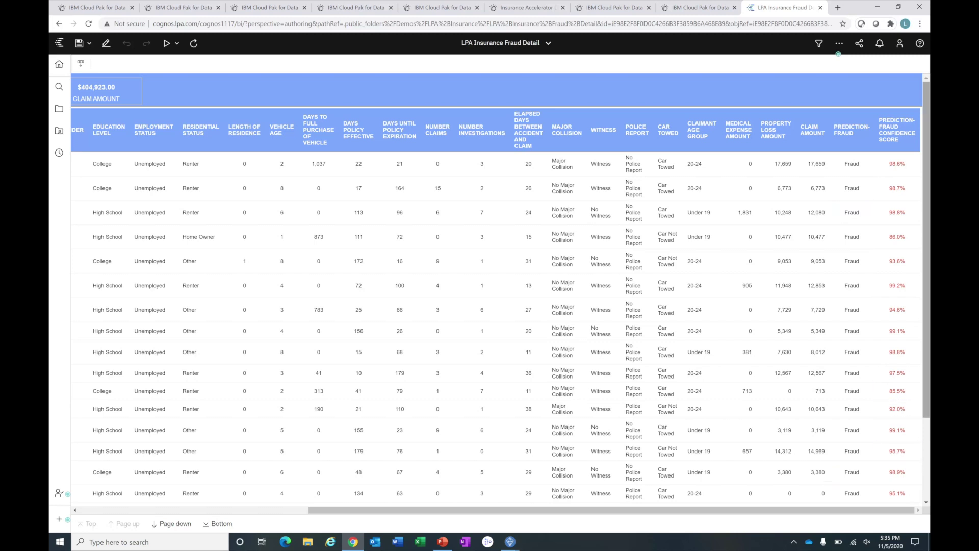
pyautogui.press('Left')
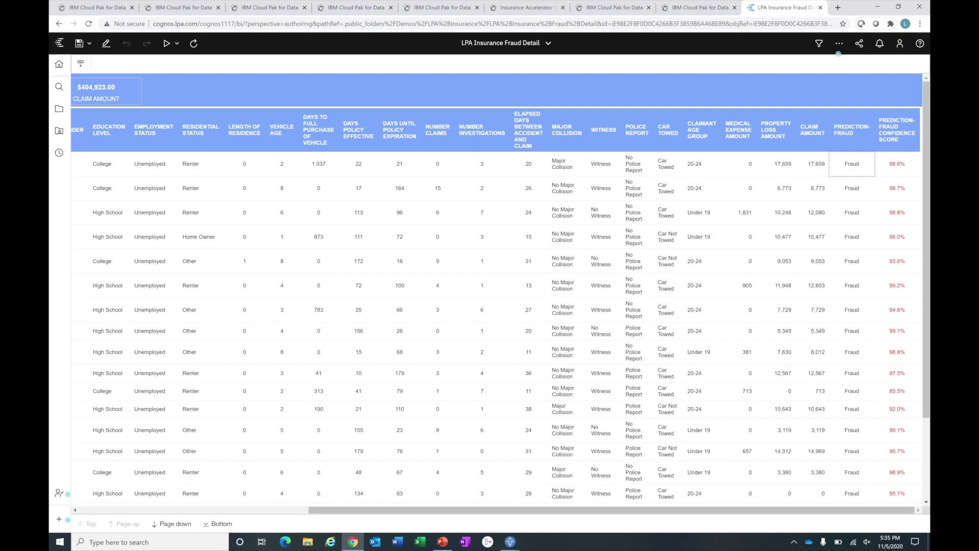
pyautogui.press('Home')
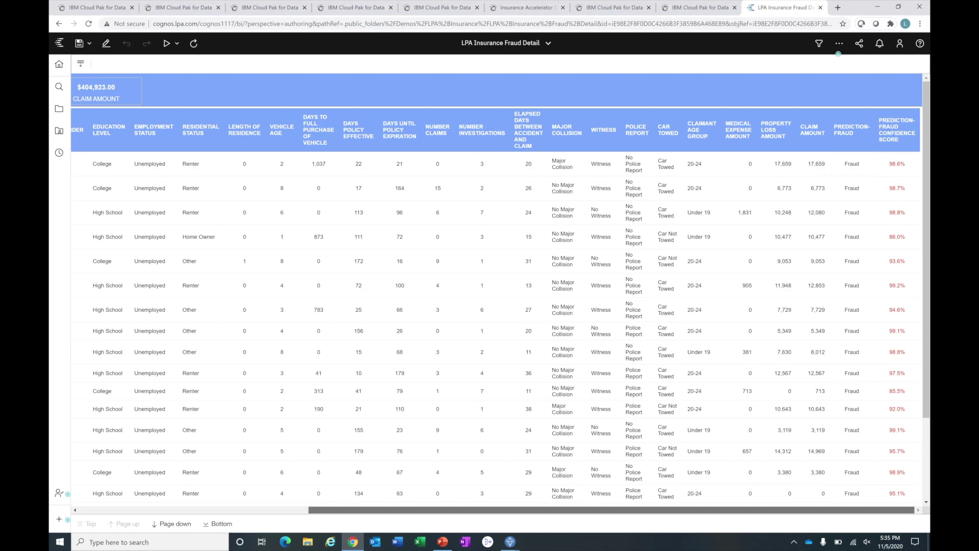
pyautogui.press('Left')
pyautogui.press('Left')
pyautogui.press('Left')
pyautogui.press('Left')
pyautogui.press('Left')
pyautogui.press('Left')
pyautogui.press('Left')
pyautogui.press('Left')
pyautogui.press('Left')
pyautogui.press('Left')
pyautogui.press('Left')
pyautogui.press('Left')
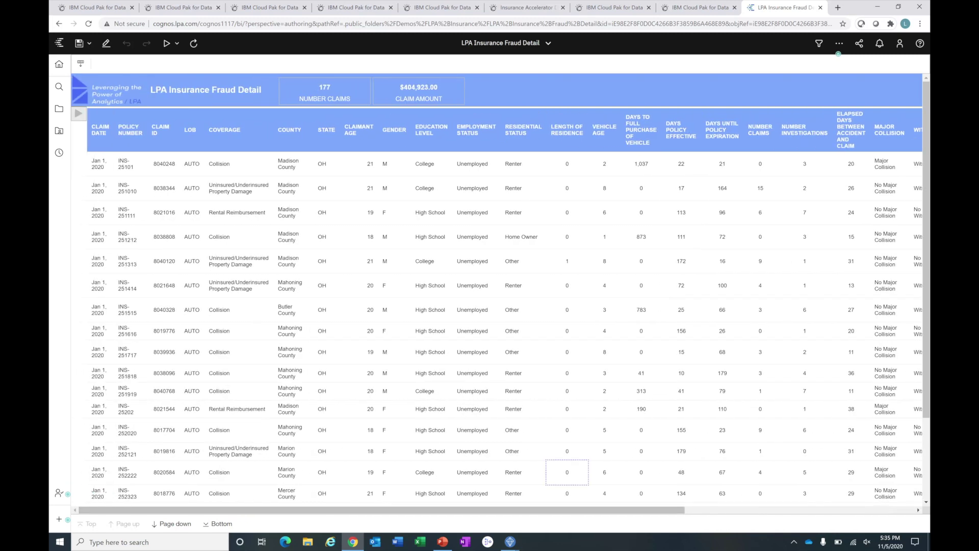
pyautogui.press('Up')
pyautogui.press('Up')
pyautogui.press('Up')
pyautogui.press('Up')
pyautogui.press('Right')
pyautogui.press('Up')
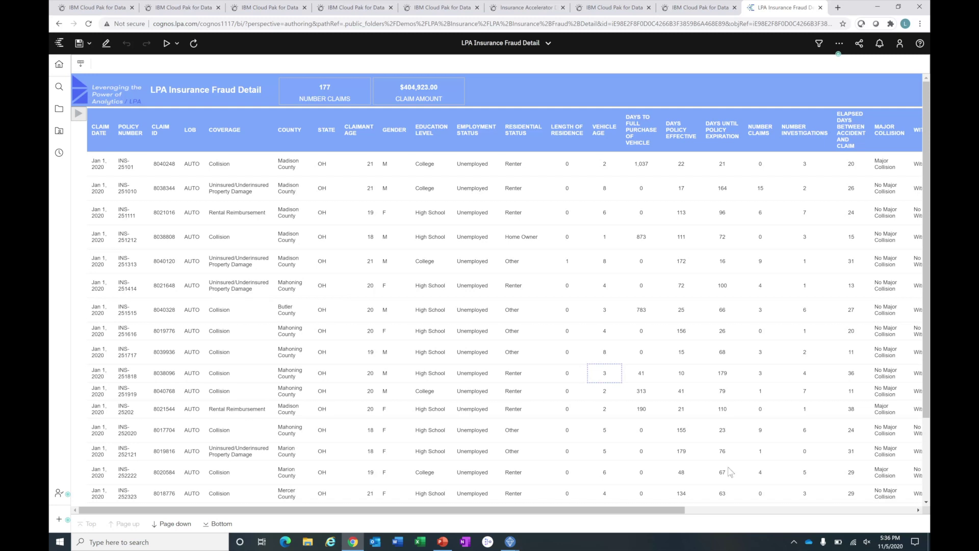
pyautogui.click(85, 156)
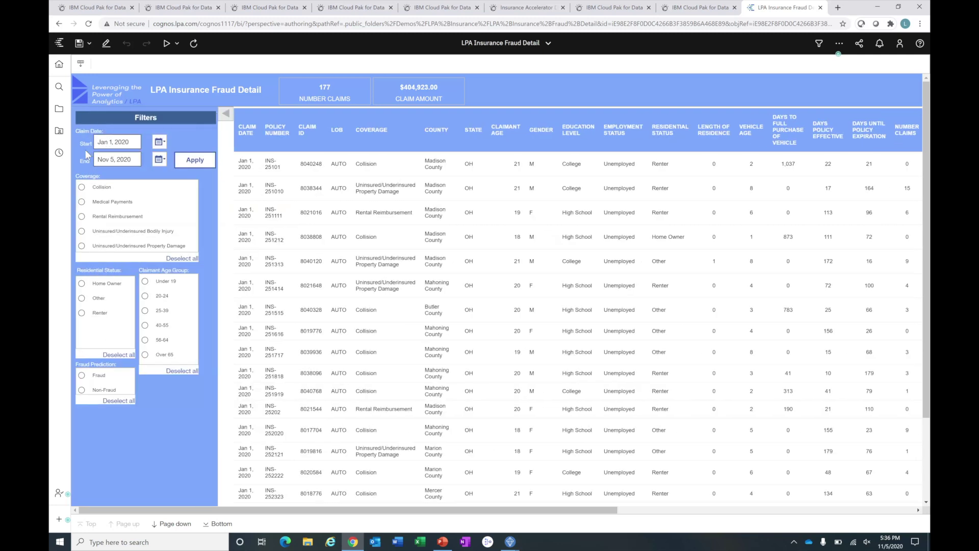